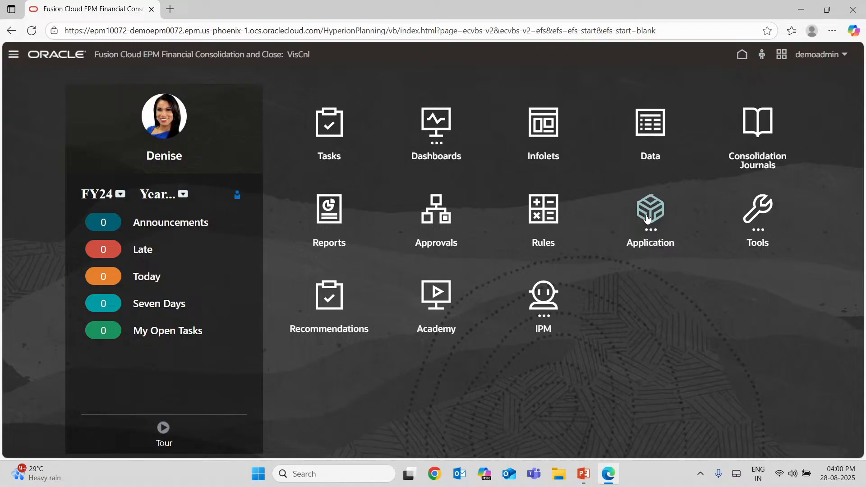
# Open the application's Consolidation Enable Features configuration and review its options, including ownership, custom dimensions, additional consolidation members and additional cubes.
pyautogui.click(647, 219)
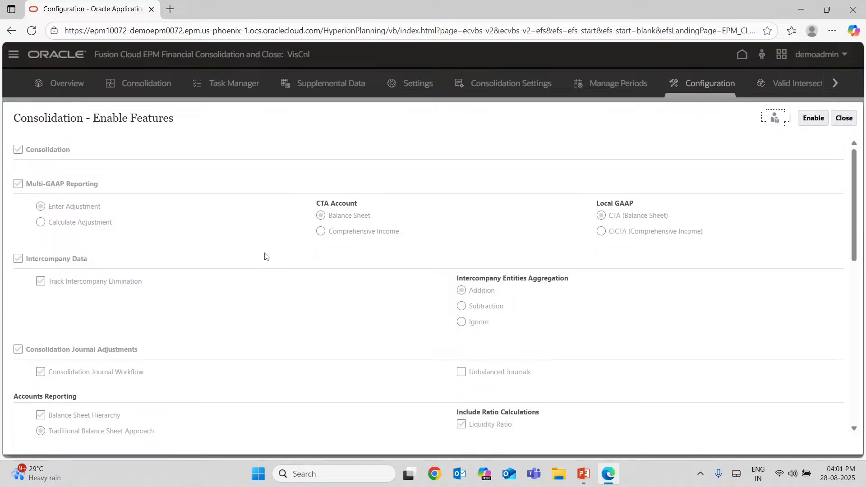
pyautogui.scroll(-6, 265, 256)
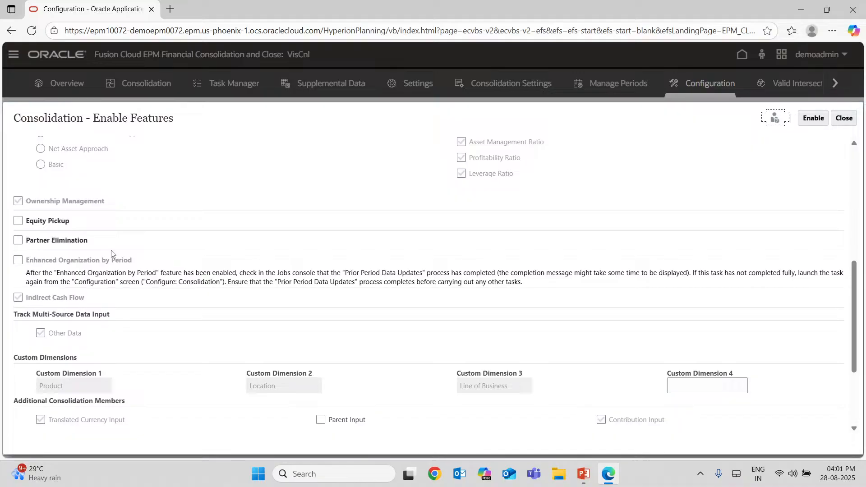
pyautogui.scroll(-2, 340, 288)
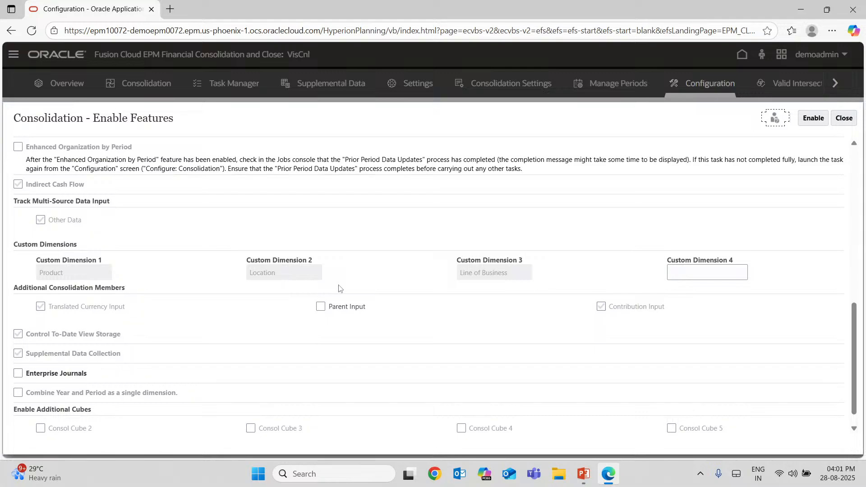
pyautogui.scroll(-1, 340, 289)
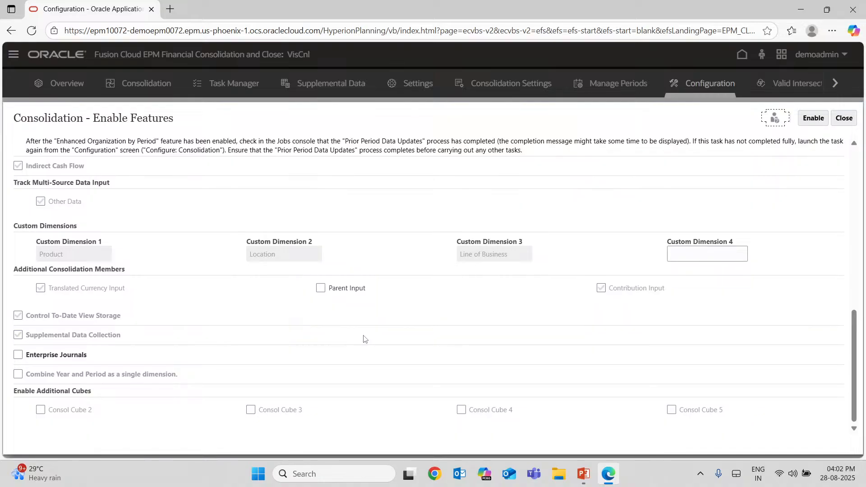
pyautogui.scroll(2, 364, 339)
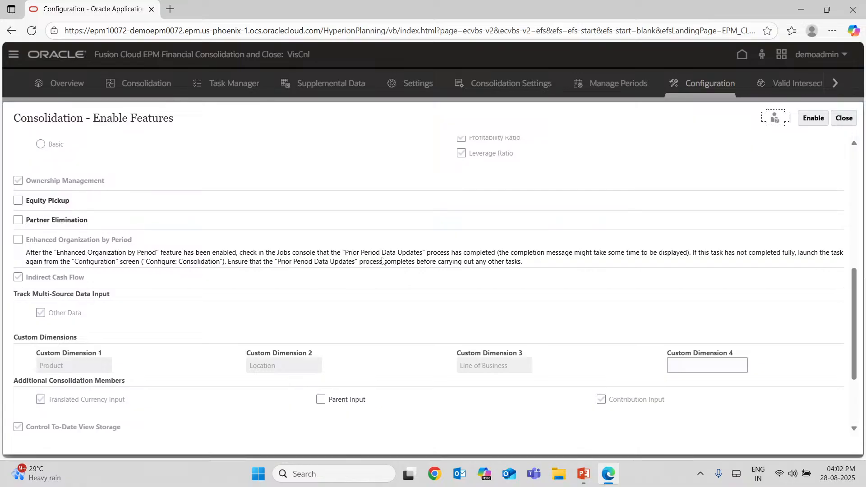
pyautogui.scroll(-1, 383, 261)
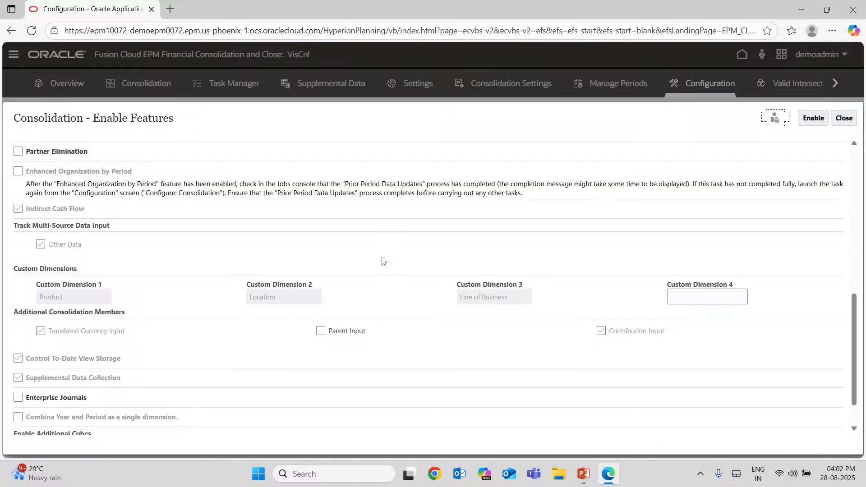
pyautogui.scroll(1, 383, 261)
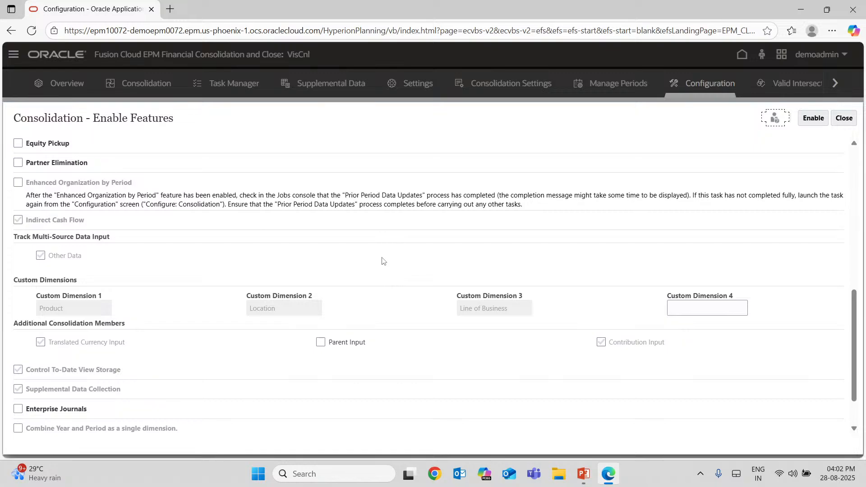
pyautogui.scroll(-2, 306, 274)
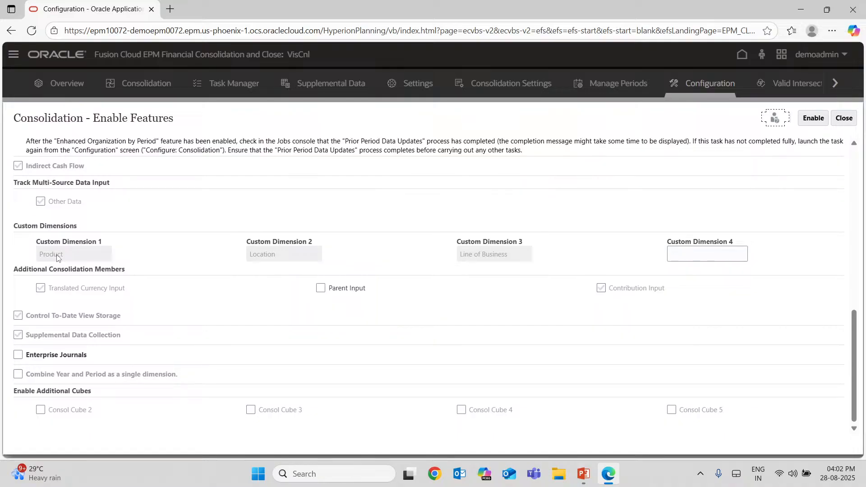
# Try out a location name and View as entries for Custom Dimension 4 without enabling them.
pyautogui.click(707, 254)
pyautogui.write('LOcati')
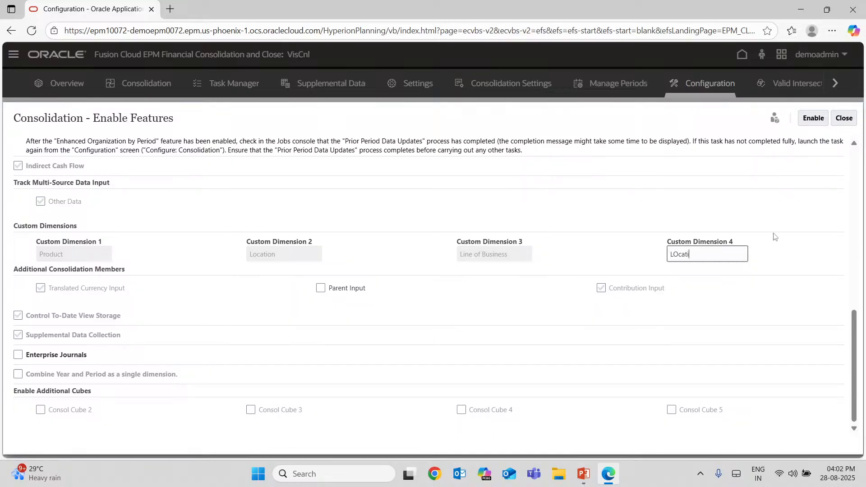
pyautogui.press('BackSpace')
pyautogui.press('BackSpace')
pyautogui.press('BackSpace')
pyautogui.press('BackSpace')
pyautogui.press('BackSpace')
pyautogui.write('View')
pyautogui.press('BackSpace')
pyautogui.press('BackSpace')
pyautogui.press('BackSpace')
pyautogui.press('BackSpace')
pyautogui.scroll(5, 499, 280)
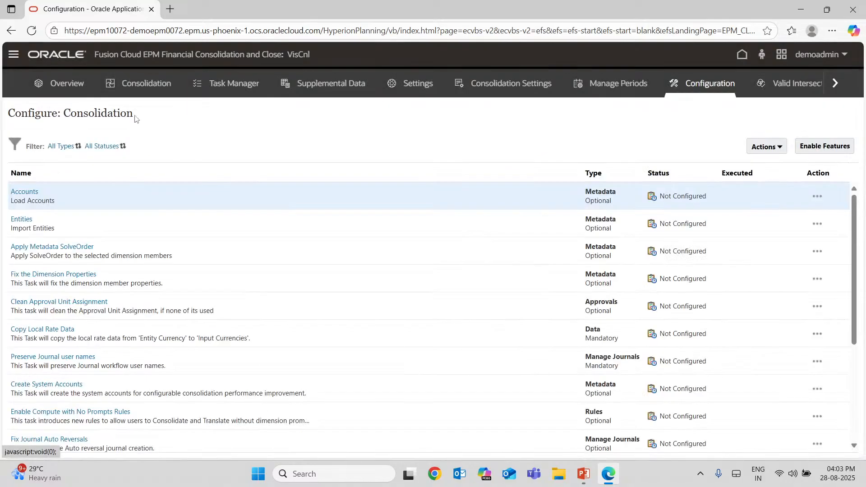
# Open the Dimensions editor and display the HSP_Metric dimension's members.
pyautogui.click(12, 54)
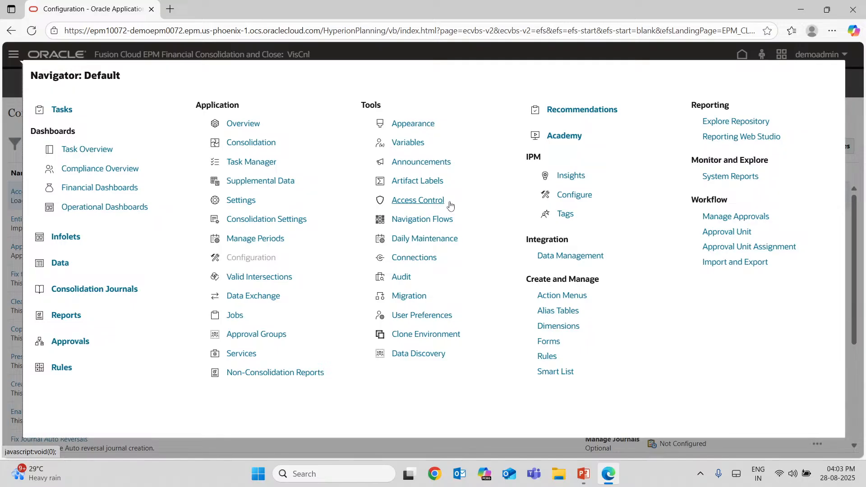
pyautogui.click(557, 326)
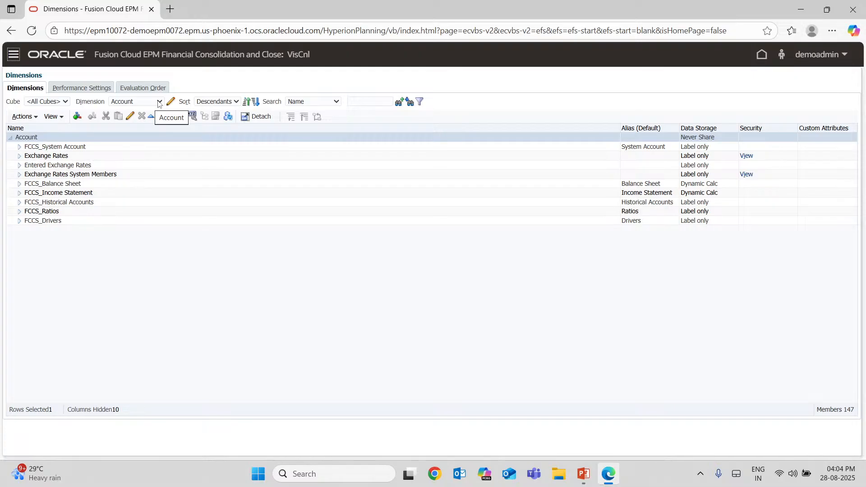
pyautogui.click(158, 101)
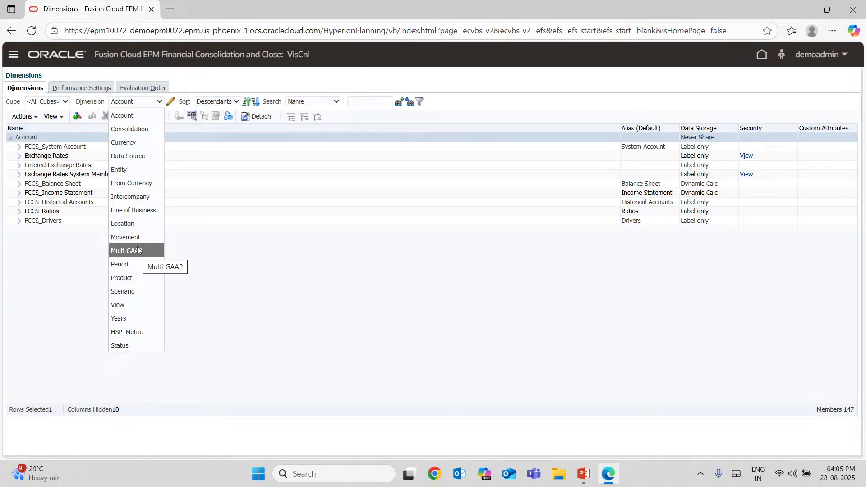
pyautogui.click(127, 332)
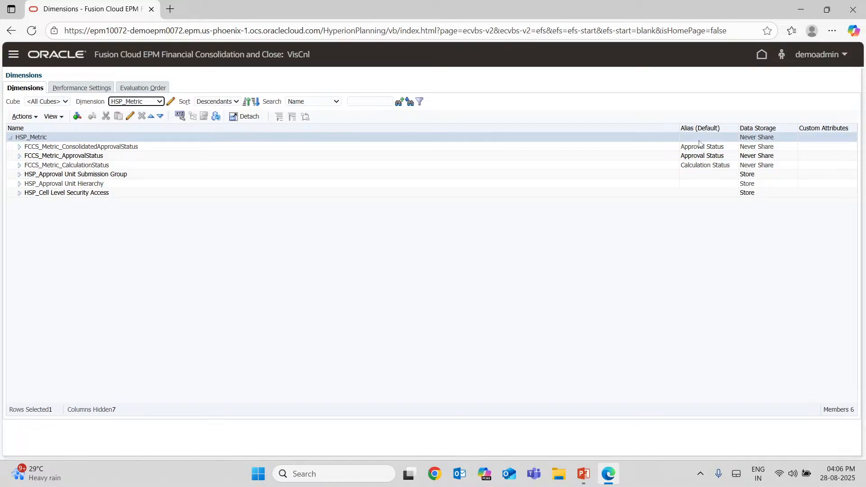
# Display the Consolidation dimension's members and bring up the list of available dimensions.
pyautogui.click(136, 101)
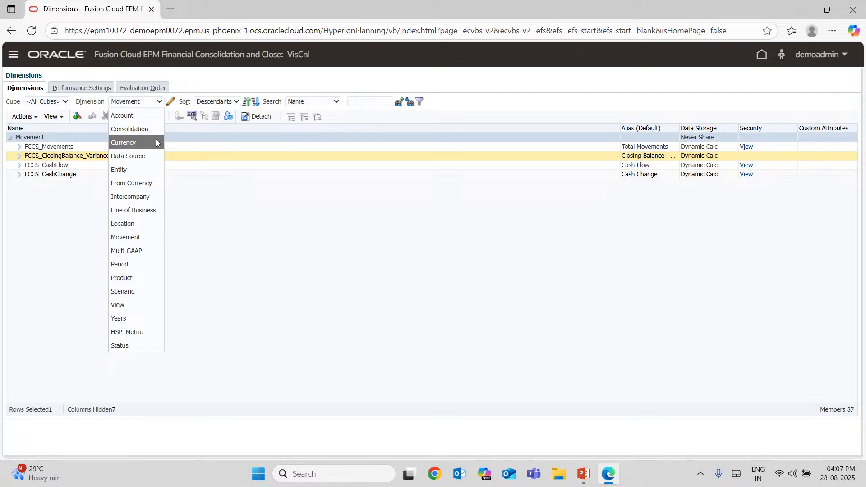
pyautogui.click(131, 130)
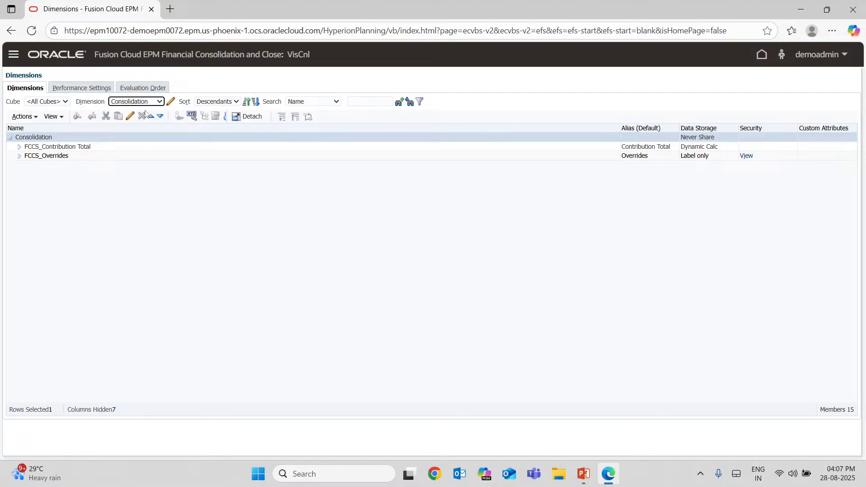
pyautogui.click(145, 101)
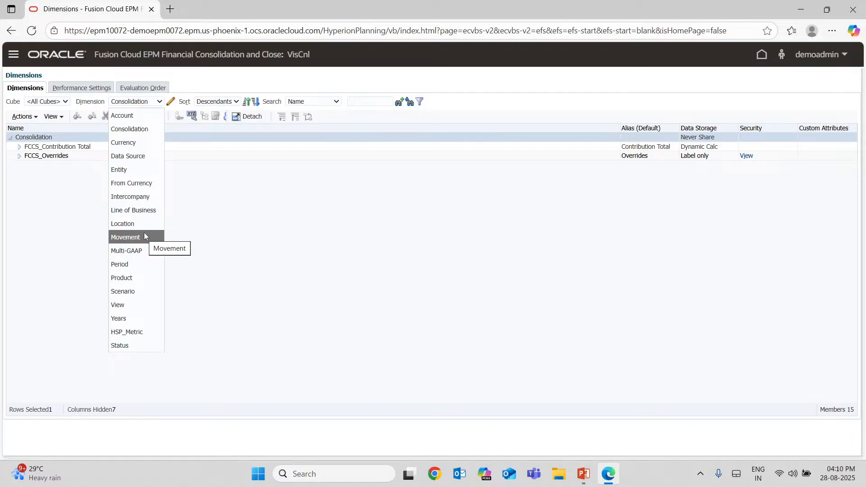
# Launch Excel to get a blank workbook for an example.
pyautogui.click(341, 481)
pyautogui.write('ex')
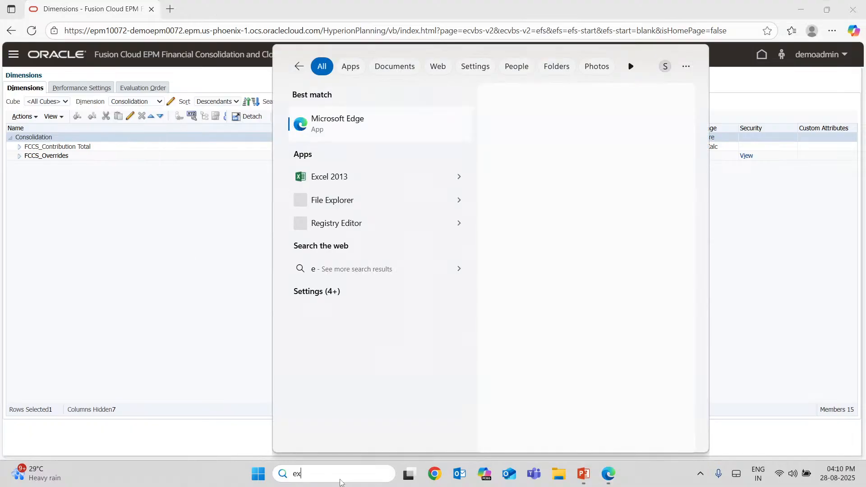
pyautogui.press('Return')
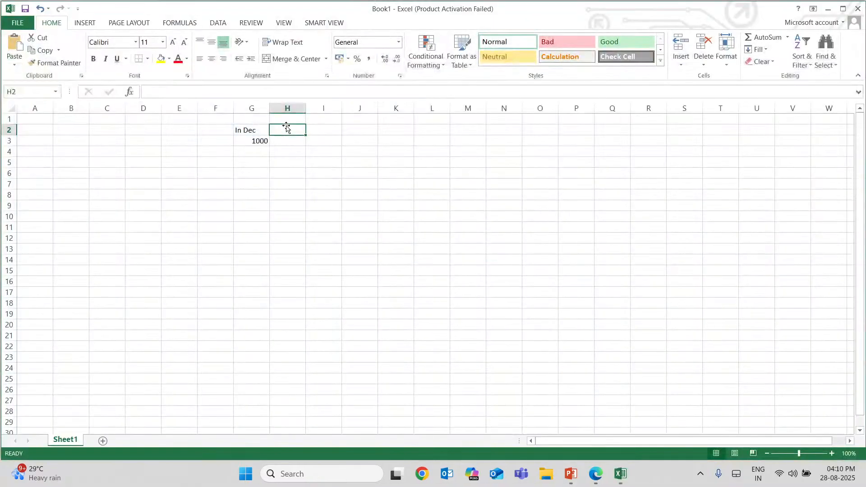
# Enter the heading Jan in H2 and the value 1000 in H3, beside the December figures.
pyautogui.write('JA')
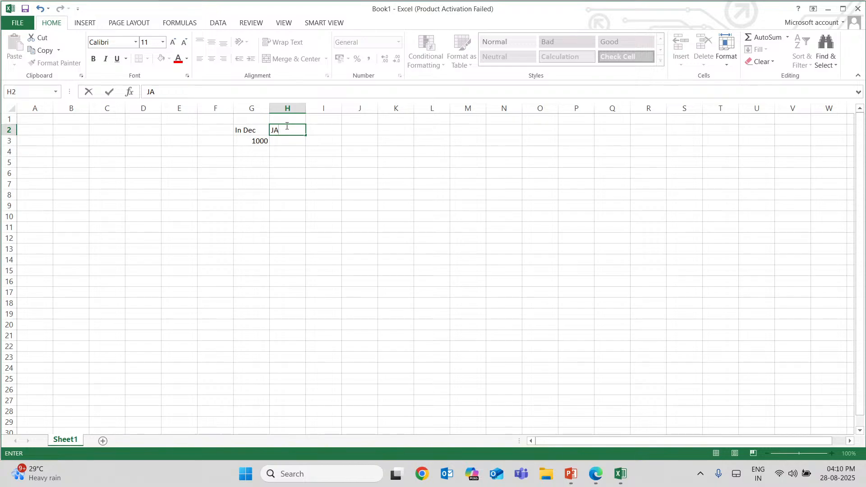
pyautogui.write('n')
pyautogui.press('Return')
pyautogui.write('!0')
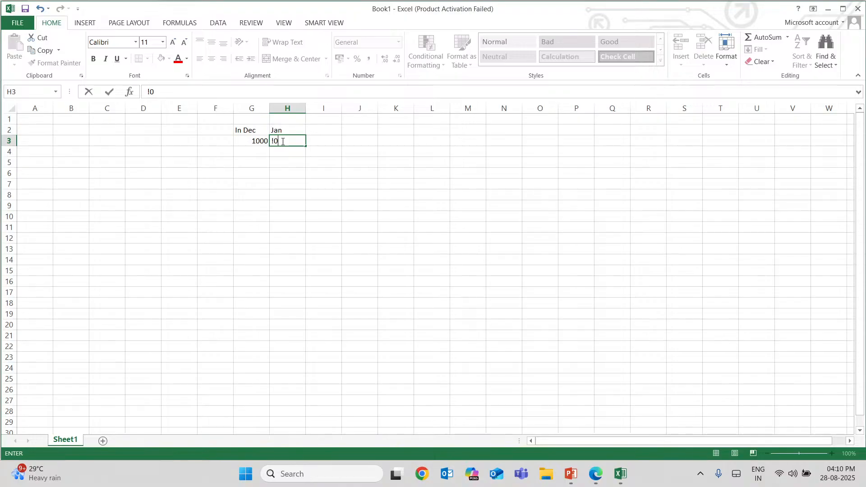
pyautogui.press('BackSpace')
pyautogui.press('BackSpace')
pyautogui.write('1000')
pyautogui.hotkey('ctrl', 'Return')
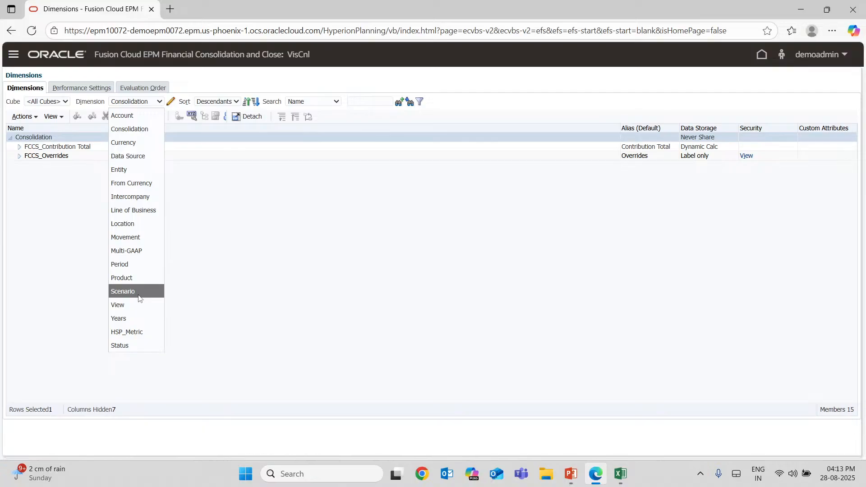
# Switch back to the dimension editor in the browser and display the View dimension.
pyautogui.moveTo(644, 455)
pyautogui.click(118, 306)
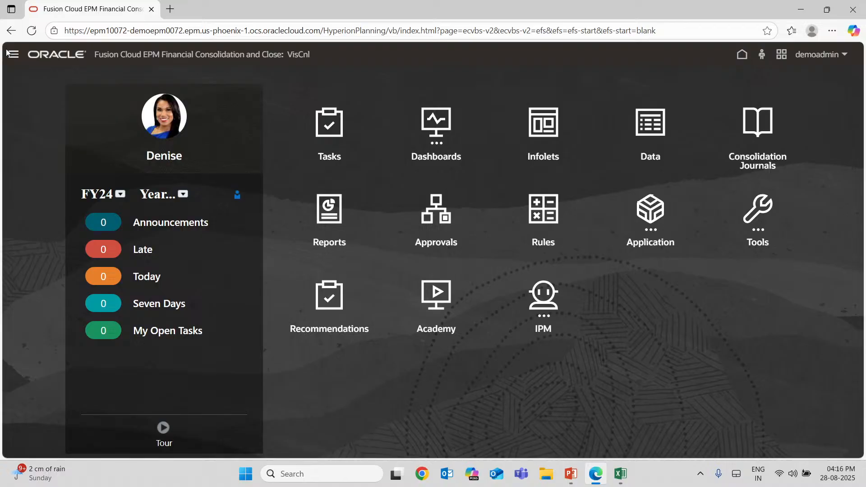
# Open the Appearance settings to review the available themes, and go to the home page.
pyautogui.click(8, 54)
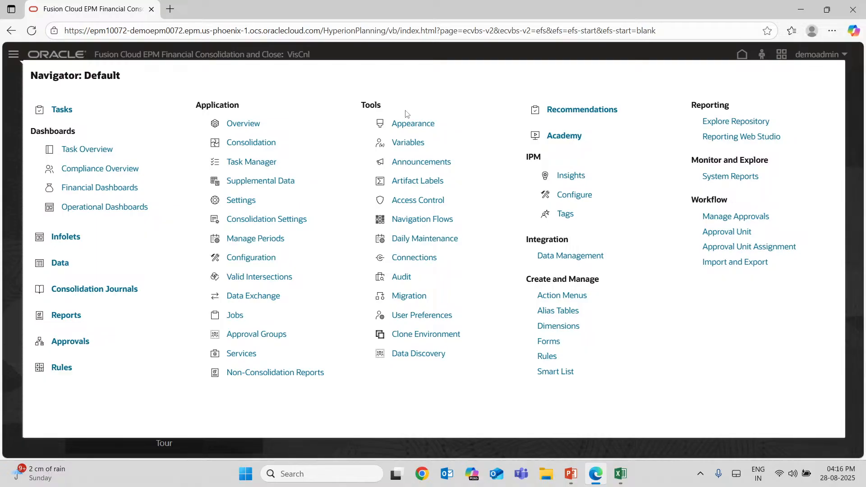
pyautogui.click(409, 123)
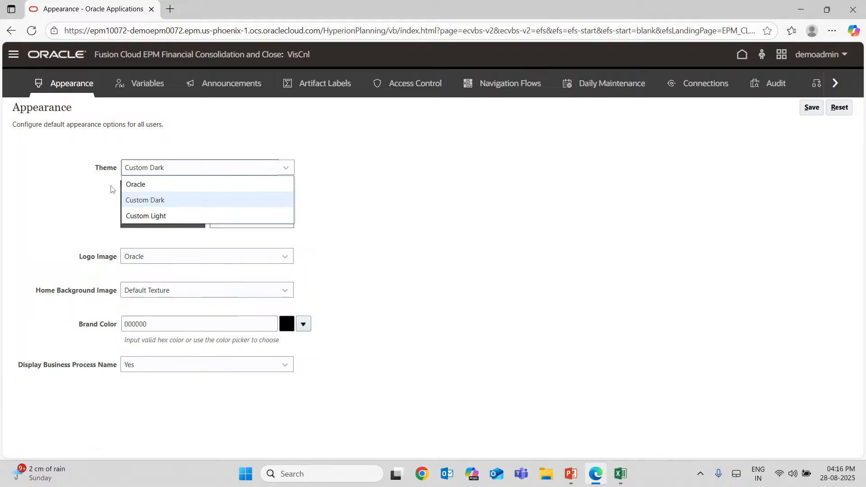
pyautogui.click(742, 55)
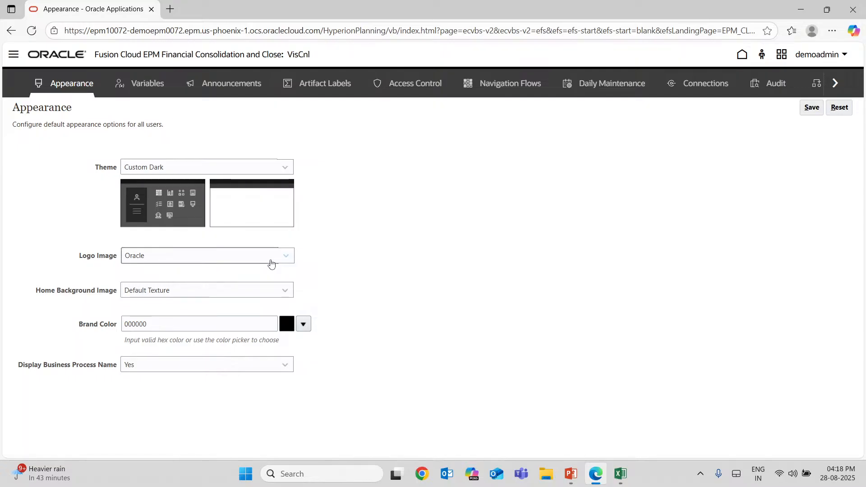
# Review the home background image choices and save the appearance settings with the Custom Dark theme and Default Texture background.
pyautogui.click(162, 290)
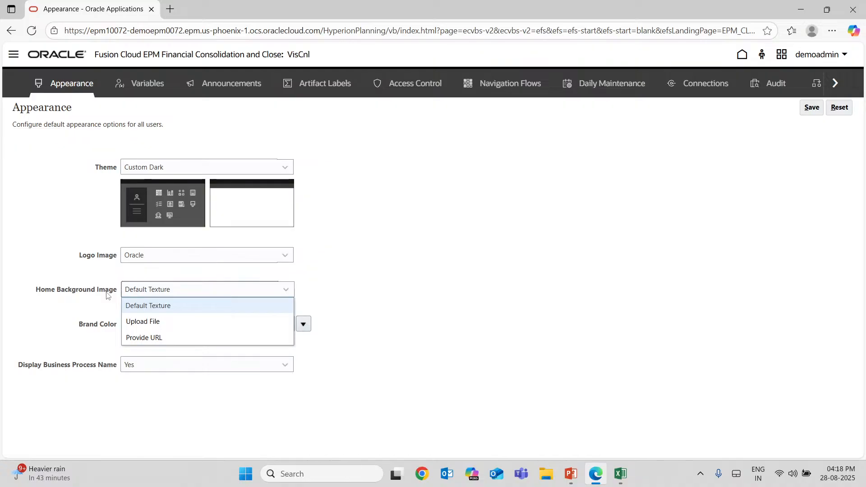
pyautogui.click(379, 238)
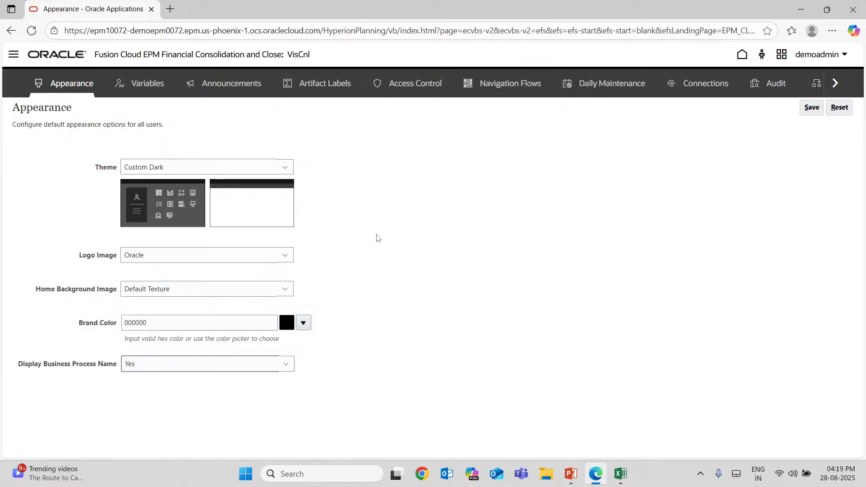
pyautogui.click(810, 111)
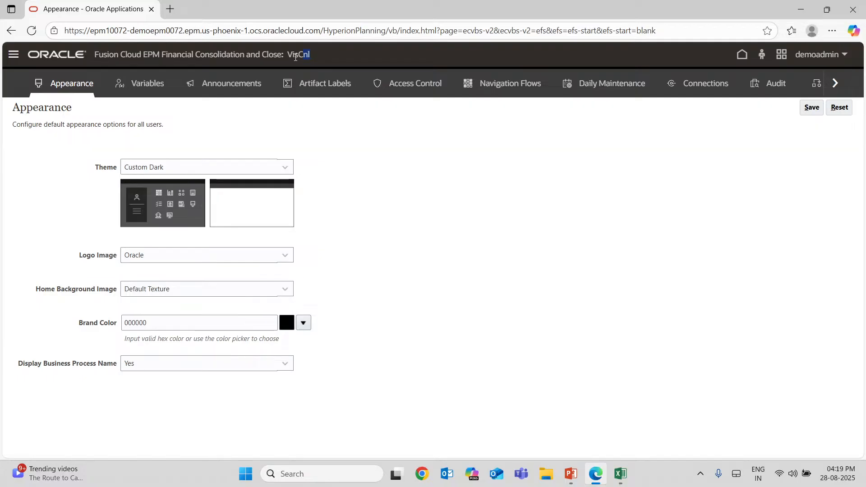
# Highlight the application title, return to the home page, and switch to the FCCS_Webinar-1 presentation in PowerPoint.
pyautogui.moveTo(296, 57); pyautogui.dragTo(62, 52)
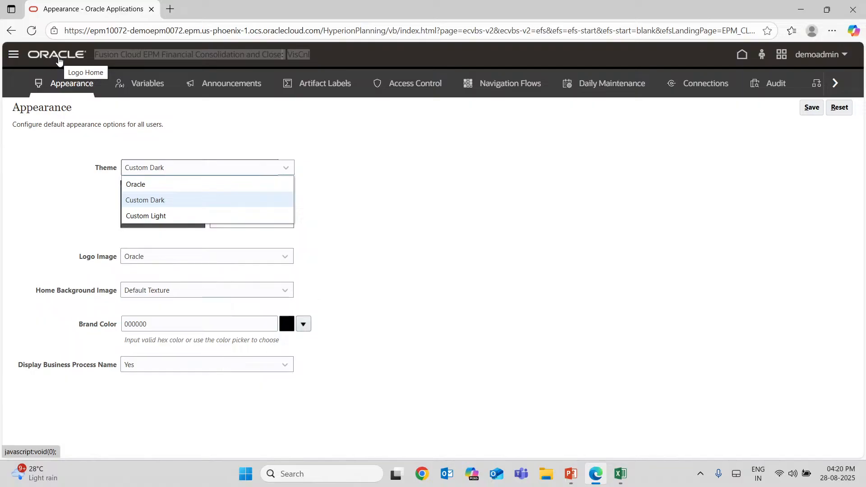
pyautogui.click(58, 60)
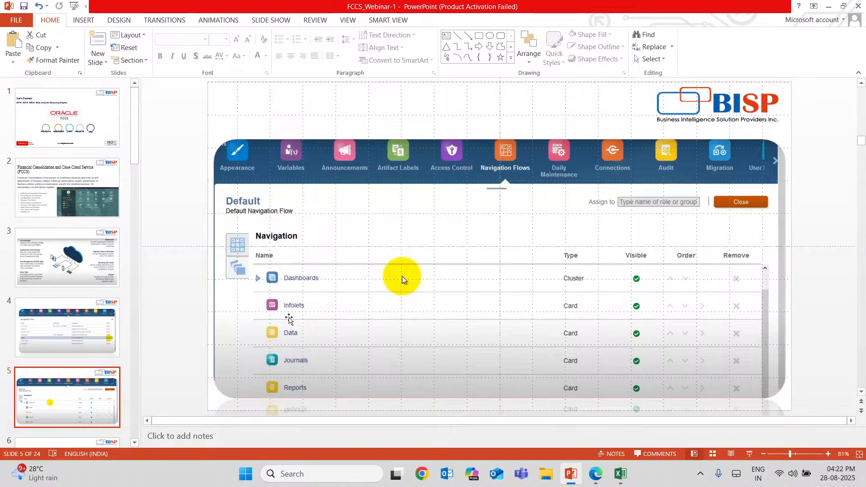
pyautogui.hotkey('alt', 'Tab')
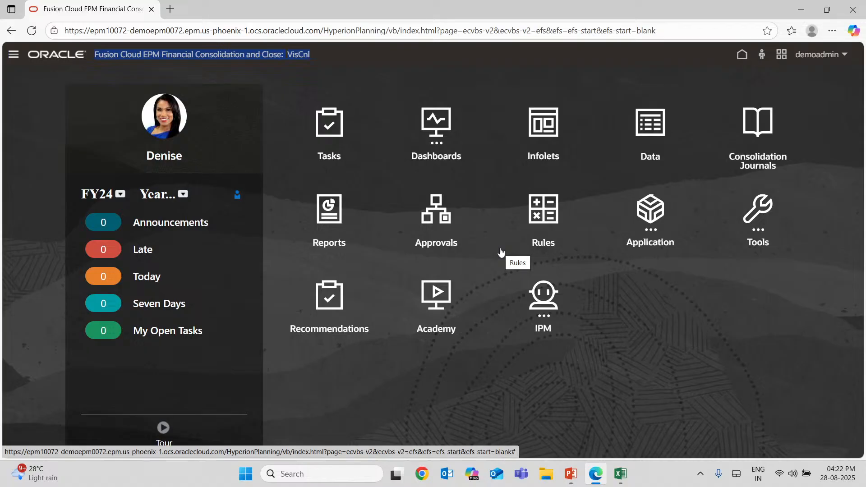
pyautogui.click(571, 475)
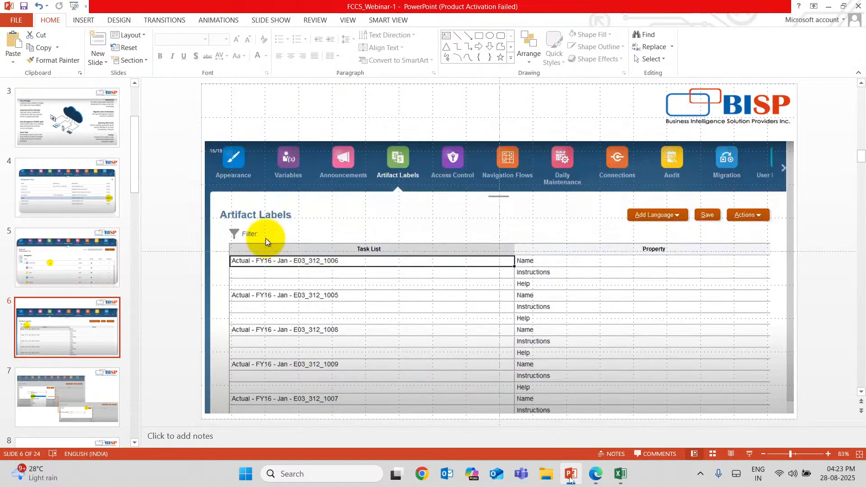
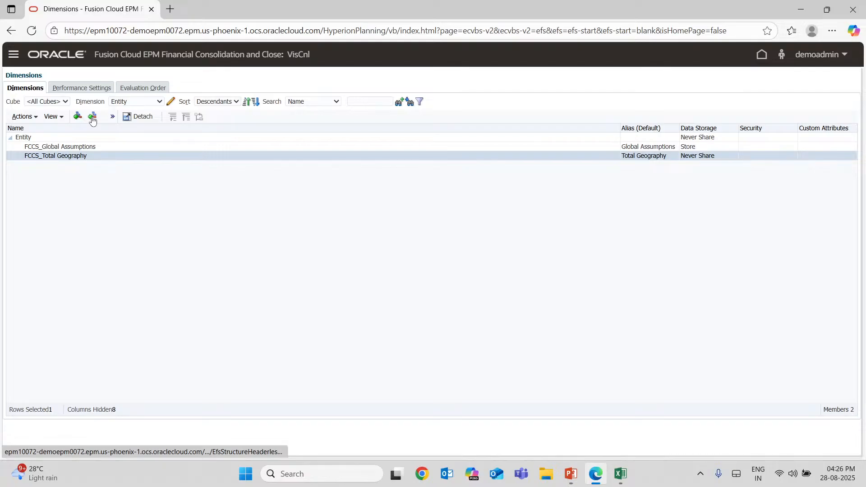
# Add USA Sales as a sibling of FCCS_Total Geography, with alias C_101, base currency USD, Never Share storage and only the Consol plan type.
pyautogui.click(92, 117)
pyautogui.click(135, 115)
pyautogui.write('USA Sales')
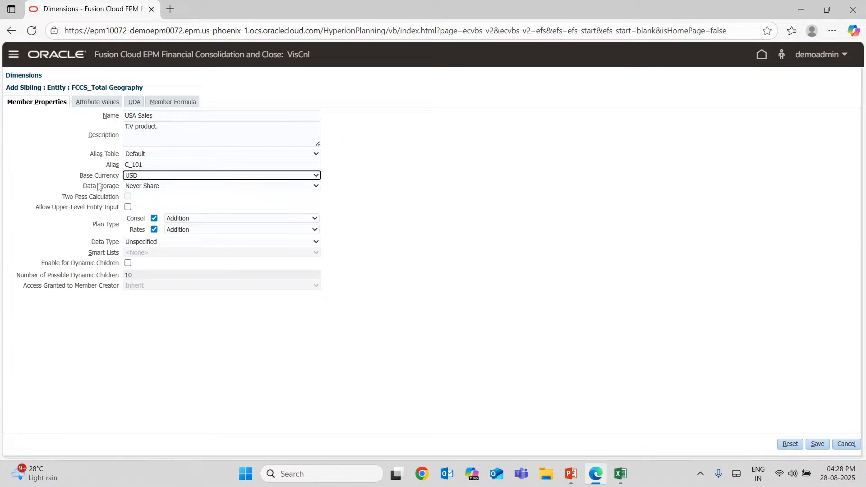
pyautogui.click(159, 187)
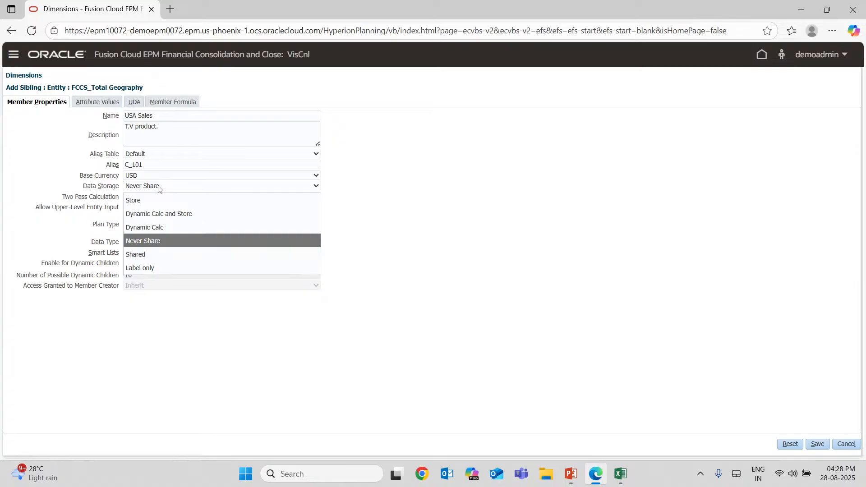
pyautogui.click(158, 186)
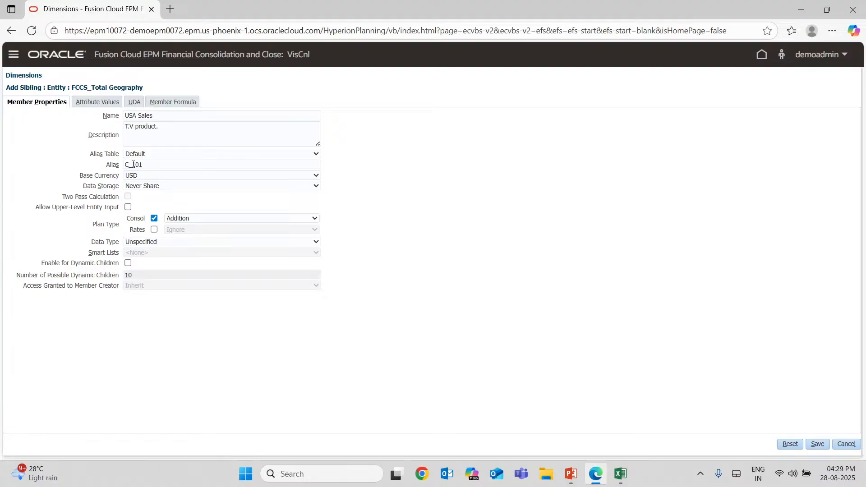
pyautogui.click(159, 104)
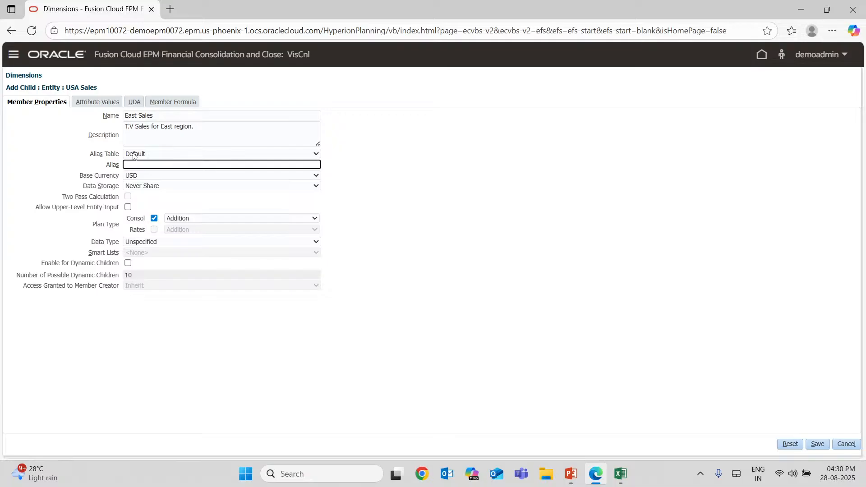
# Add child members East Sales with alias A_101 and West Sales with alias C_103 under USA Sales, and expand USA Sales in the Entity hierarchy.
pyautogui.write('A_101')
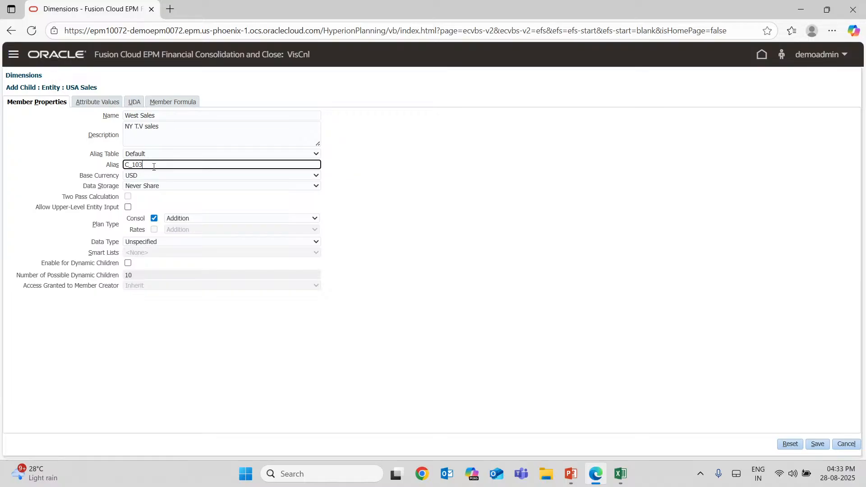
pyautogui.click(185, 116)
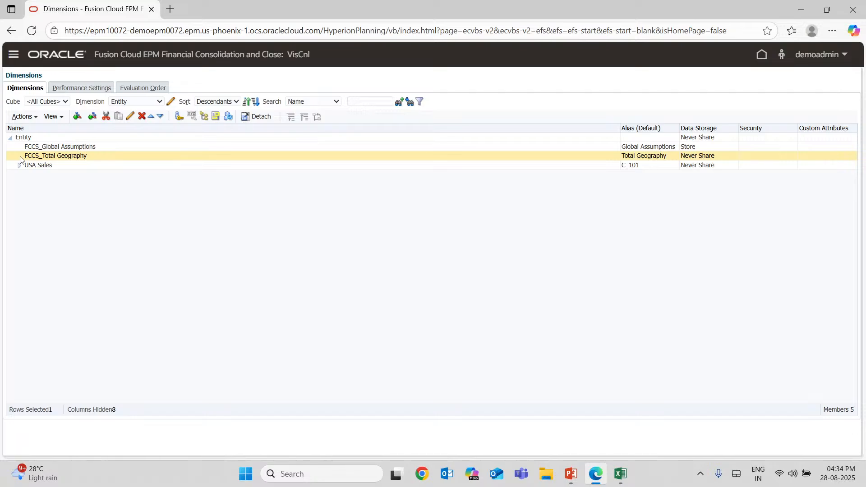
pyautogui.click(19, 166)
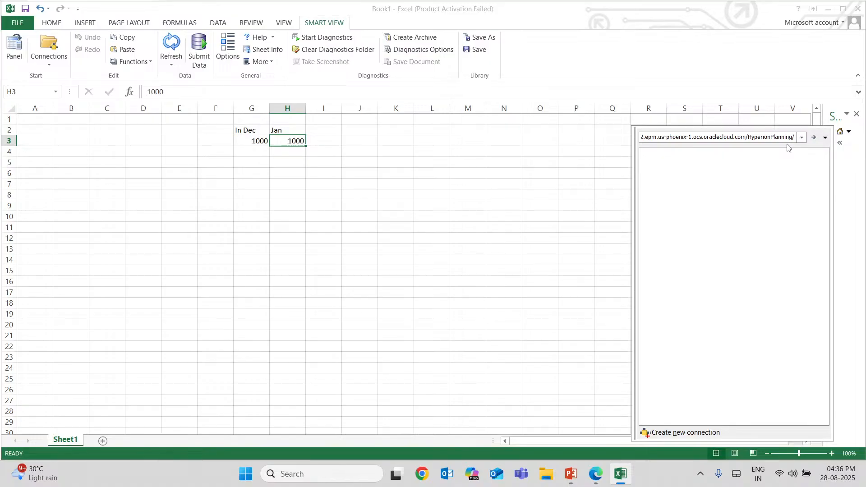
# Start the Smart View connection sign-in in Excel and look up the shared details in a Teams chat.
pyautogui.write('Sma')
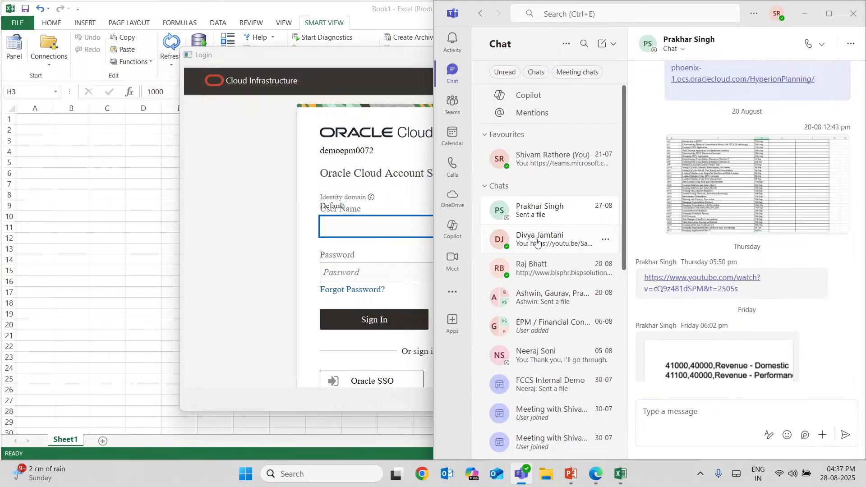
pyautogui.click(537, 243)
pyautogui.moveTo(686, 337); pyautogui.dragTo(642, 341)
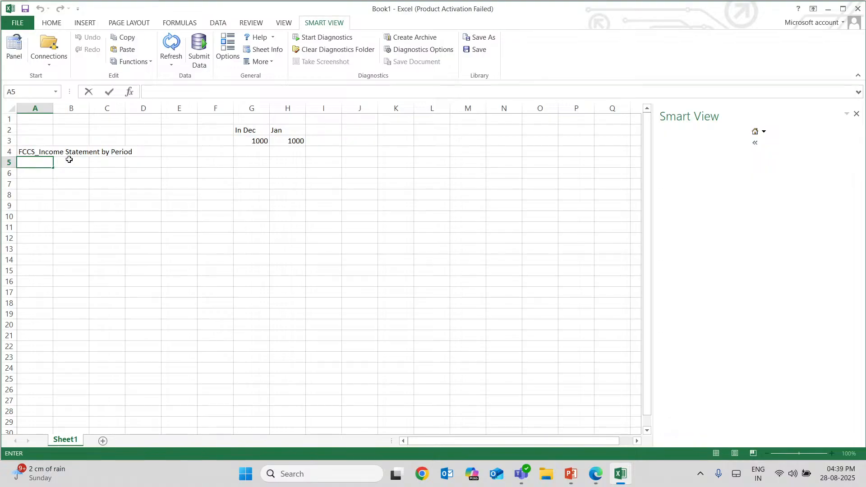
# Enter the dimension headers in row 5: Scenario, Year, View, Entity, Consolidation, Data Source, Intercompany, Multi-Gaap, Currency and Product.
pyautogui.write('Scenario')
pyautogui.press('Tab')
pyautogui.write('Year')
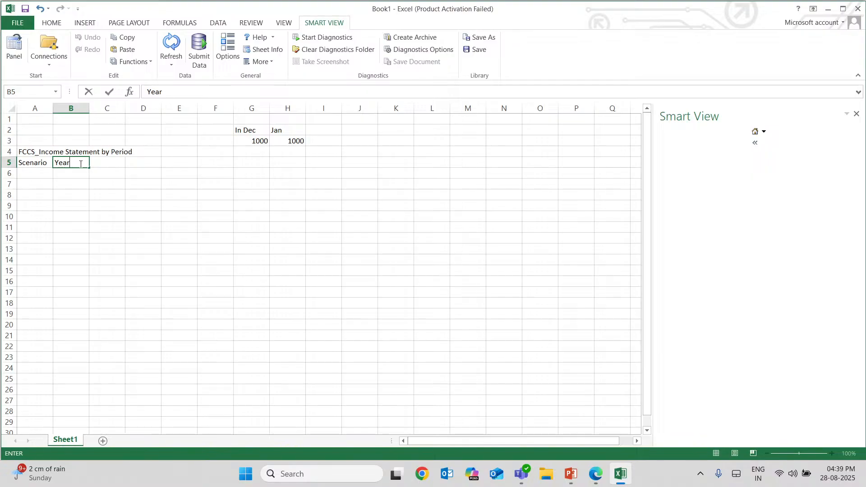
pyautogui.press('Left')
pyautogui.write('Scenario\tYear\tView\tEntity\tConsolidation\tData Source\tIntercompany\tMulti-Gaap\tCurrency\tProduct')
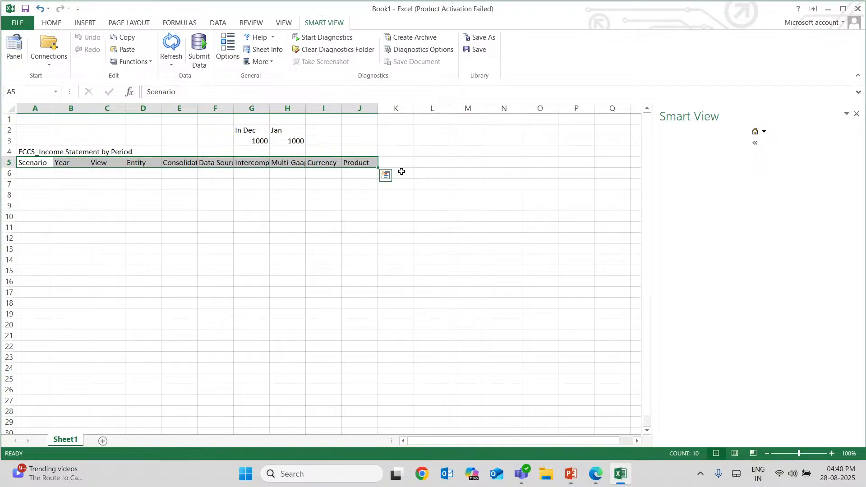
# Fill in row 6 with Actual under Scenario and FY2024 under Year.
pyautogui.click(31, 176)
pyautogui.write('Acuta')
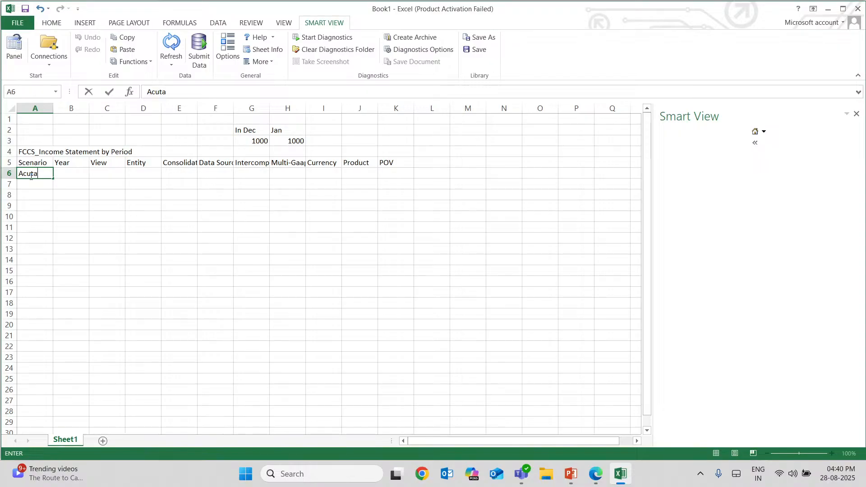
pyautogui.press('BackSpace')
pyautogui.press('BackSpace')
pyautogui.write('tual')
pyautogui.press('Tab')
pyautogui.write('2024')
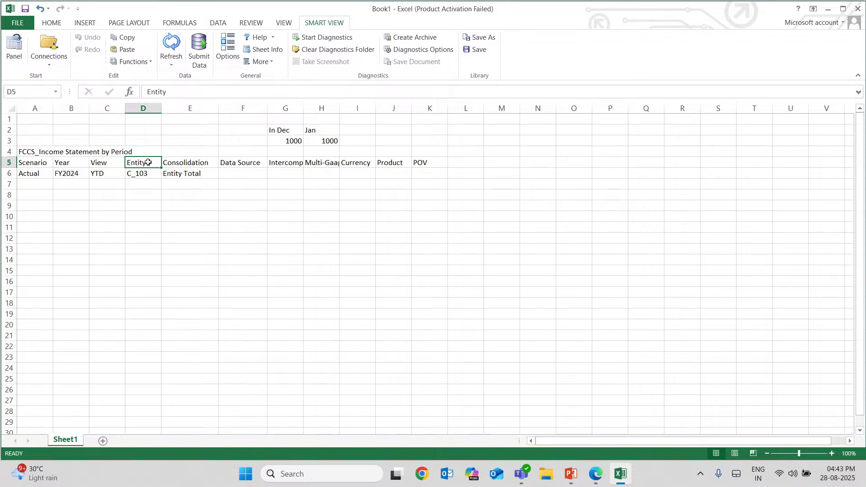
# Fill in row 6 with Total Data Source, No_Intercompany and FCCS_IFRS under Data Source, Intercompany and Multi-Gaap.
pyautogui.doubleClick(239, 174)
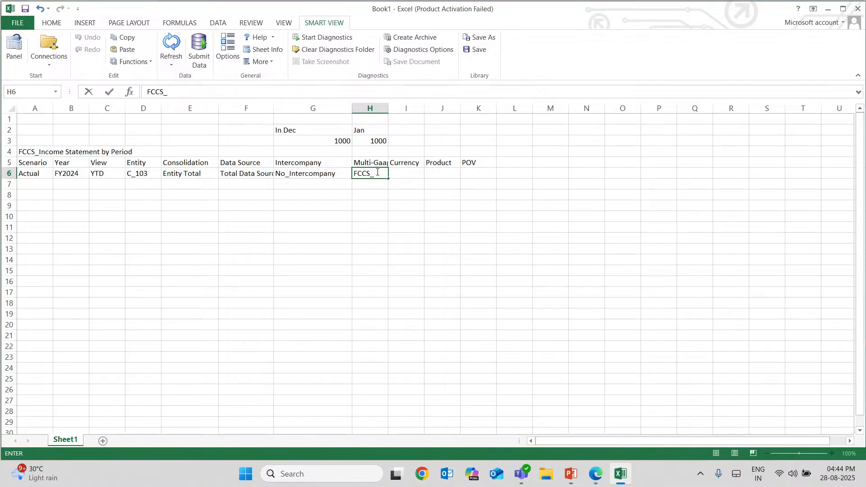
pyautogui.write('IFRS')
pyautogui.press('Tab')
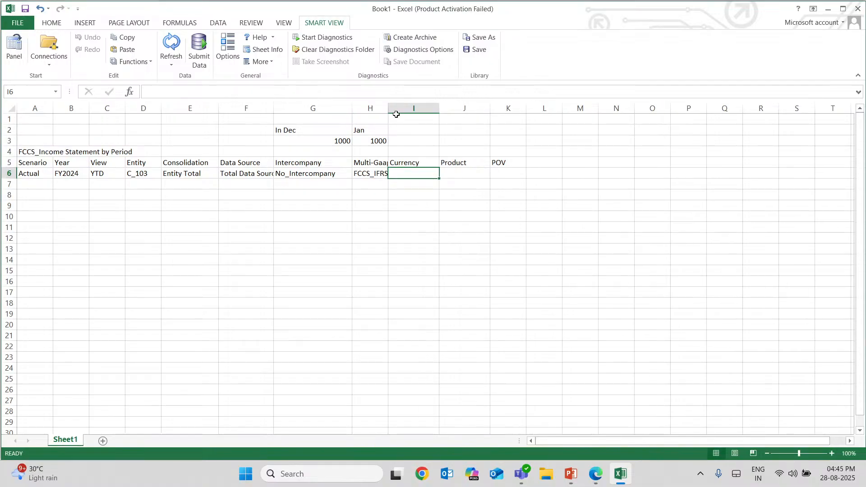